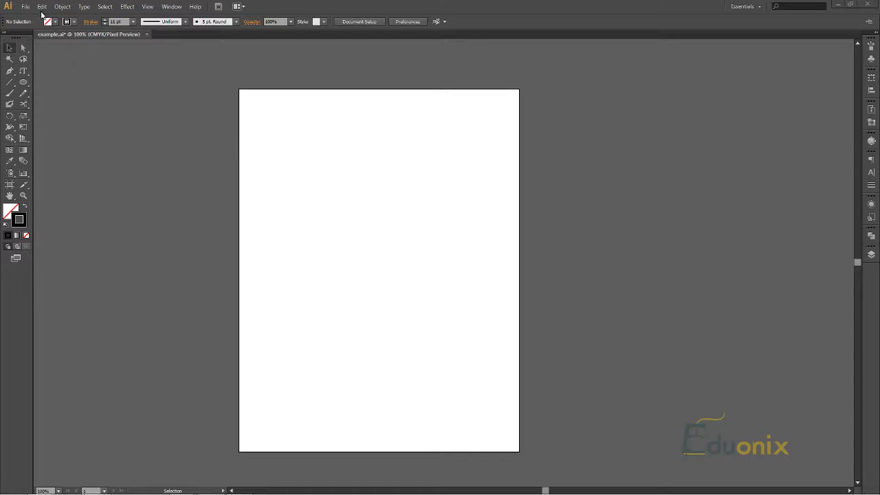
# Open the General section of the application preferences
pyautogui.click(41, 7)
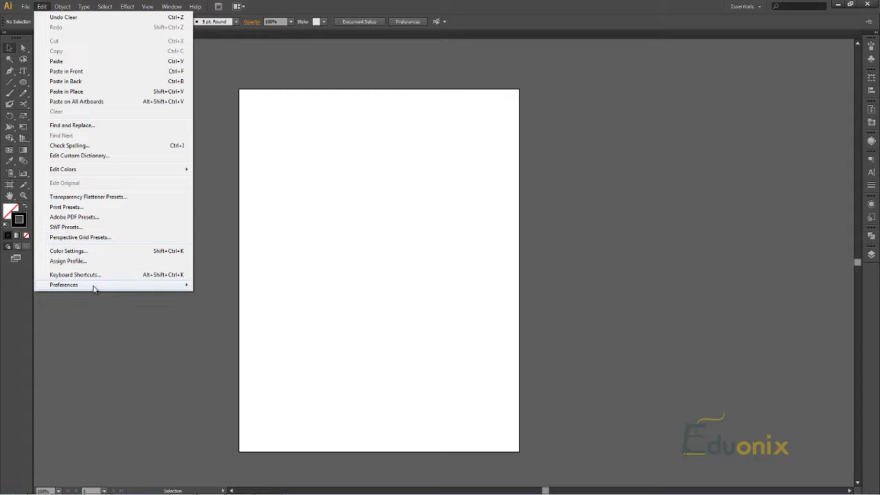
pyautogui.moveTo(94, 288)
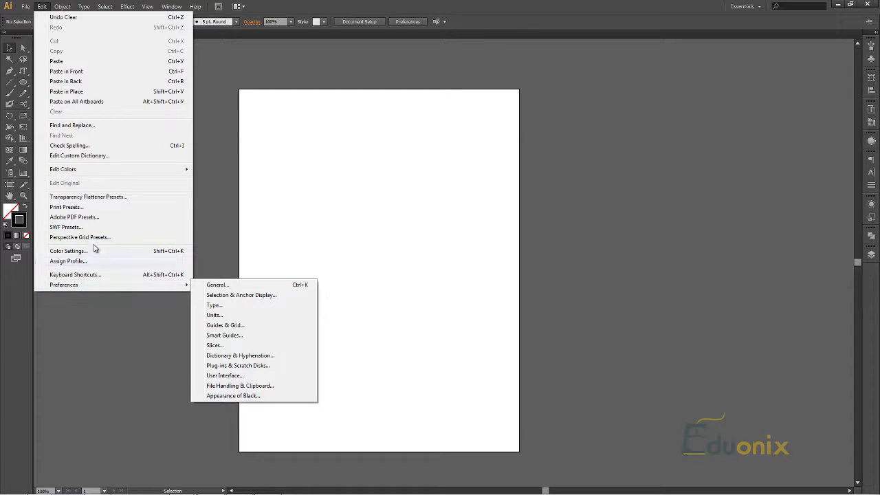
pyautogui.moveTo(26, 8)
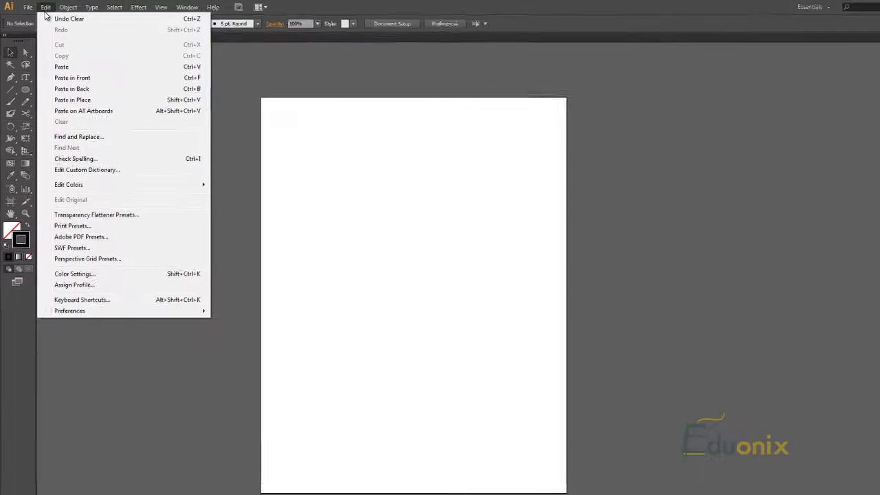
pyautogui.moveTo(115, 346)
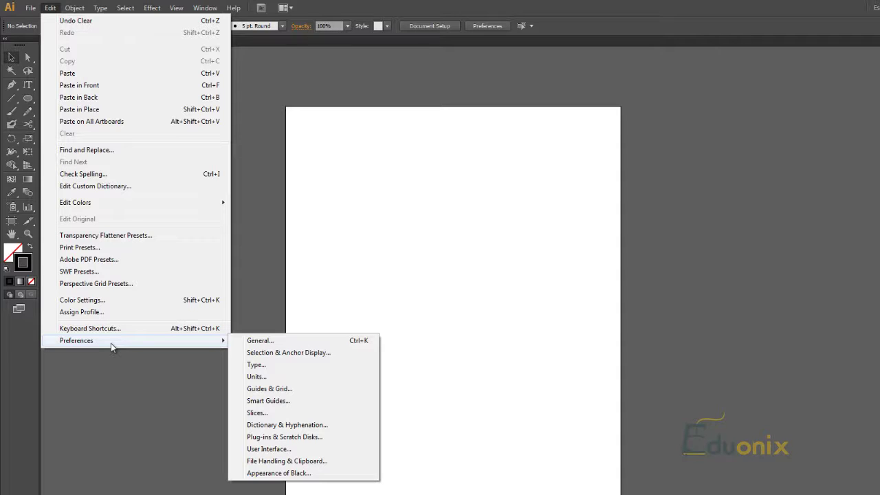
pyautogui.click(252, 344)
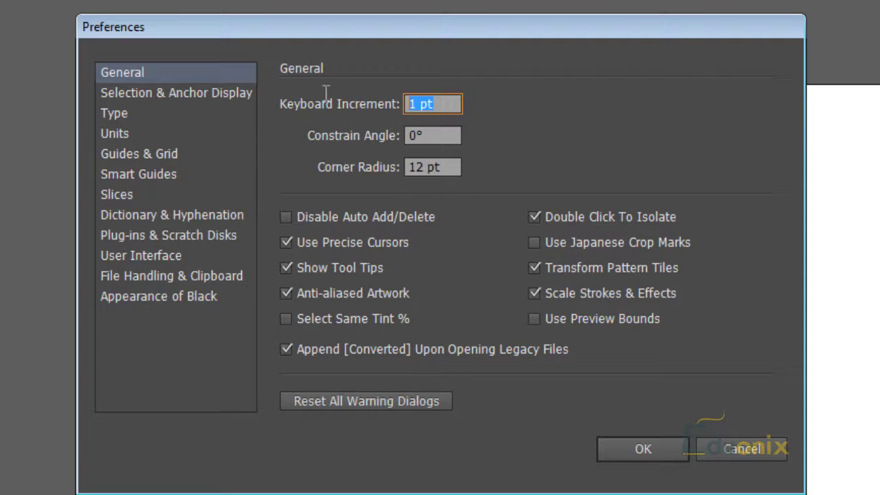
pyautogui.press('Up')
pyautogui.press('Up')
pyautogui.press('Up')
pyautogui.press('Up')
pyautogui.press('Up')
pyautogui.press('Up')
pyautogui.press('Up')
pyautogui.press('Down')
pyautogui.press('Down')
pyautogui.press('Down')
pyautogui.press('Down')
pyautogui.press('Down')
pyautogui.press('Down')
pyautogui.press('Down')
pyautogui.press('Right')
pyautogui.press('Right')
pyautogui.hotkey('shift', 'Left')
pyautogui.hotkey('shift', 'Left')
pyautogui.hotkey('shift', 'Left')
pyautogui.hotkey('shift', 'Left')
pyautogui.press('Left')
# Turn off Double Click To Isolate in the General preferences
pyautogui.click(440, 140)
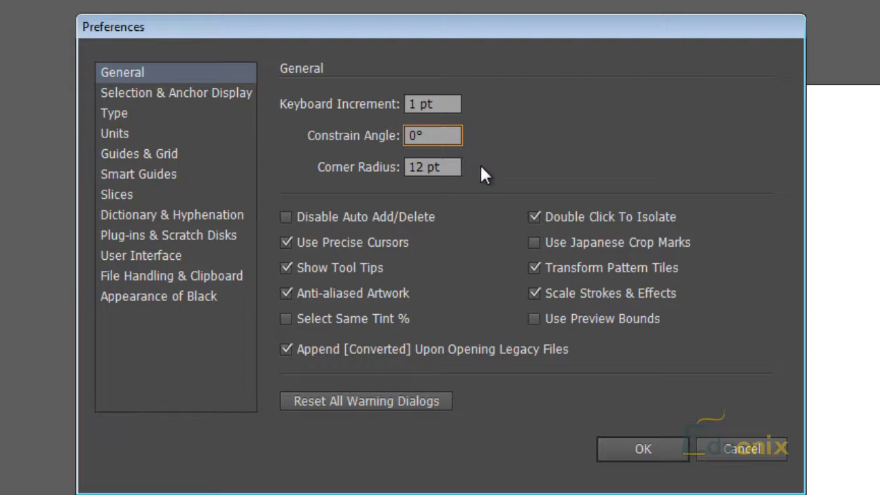
pyautogui.press('Tab')
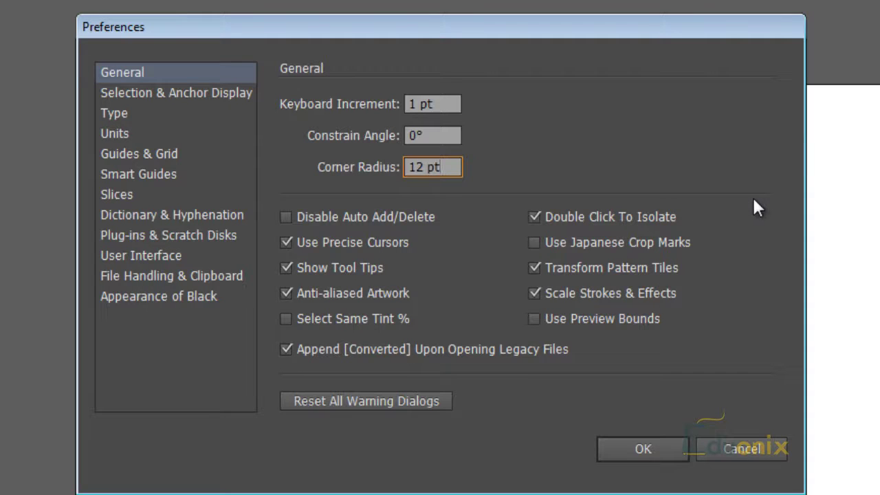
pyautogui.click(533, 213)
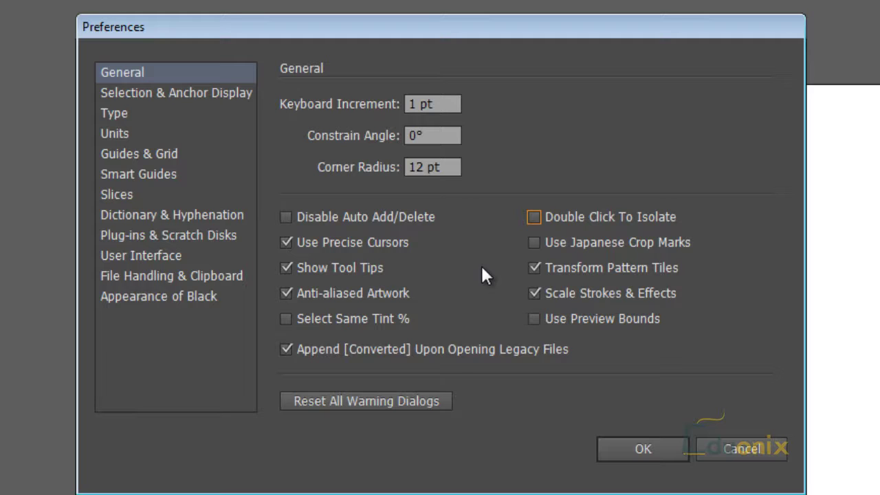
# Review the Selection & Anchor Display preferences, including the multiple-anchor handle option, and view the Type preferences
pyautogui.click(212, 95)
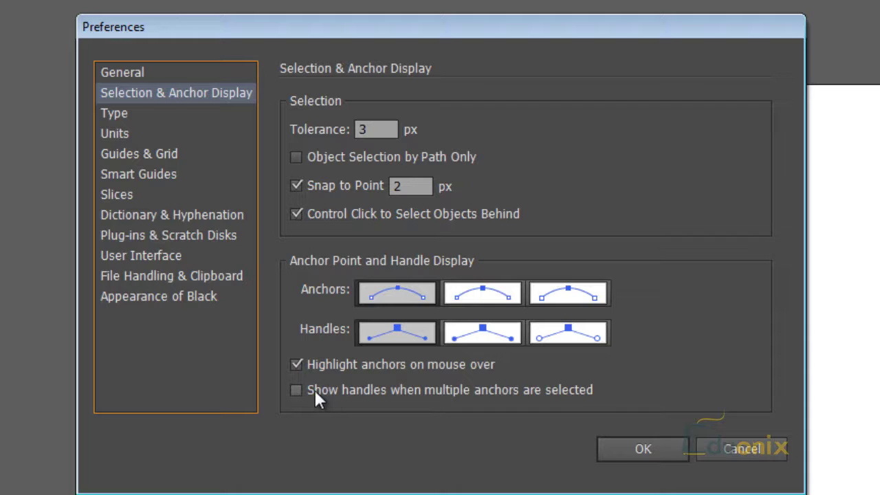
pyautogui.click(296, 391)
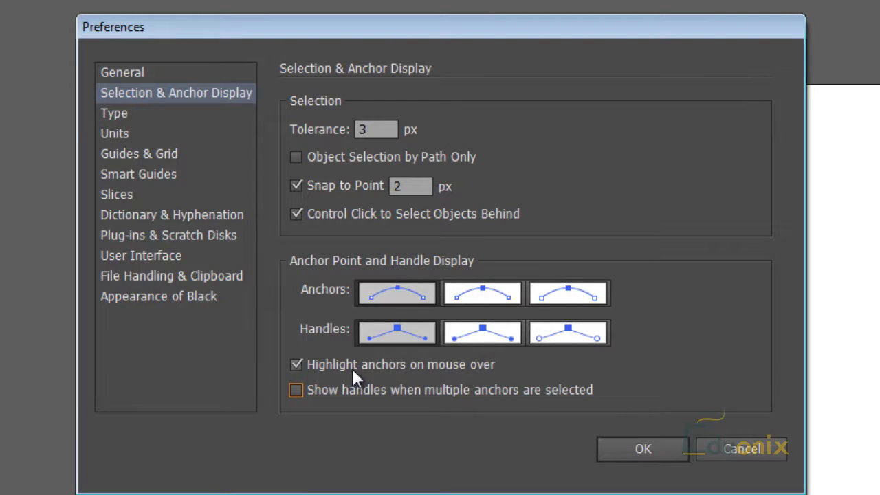
pyautogui.click(114, 113)
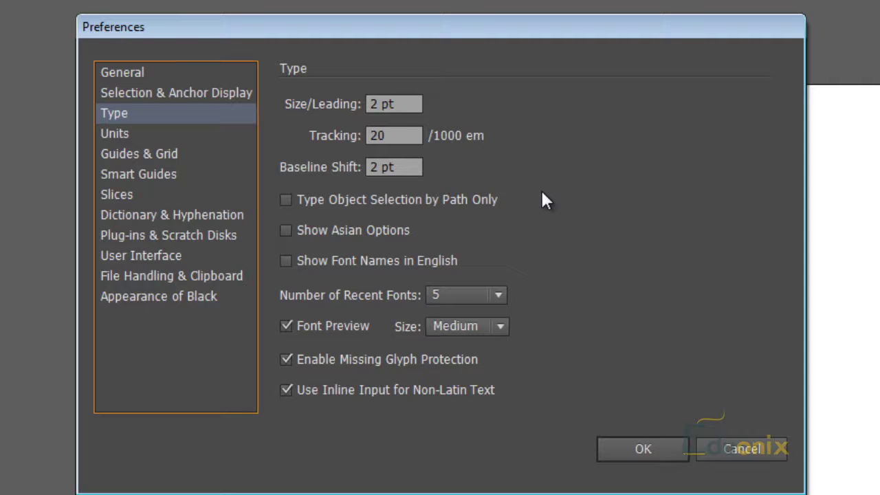
# Review the Units preferences and examine the measurement units available for the General setting
pyautogui.click(138, 134)
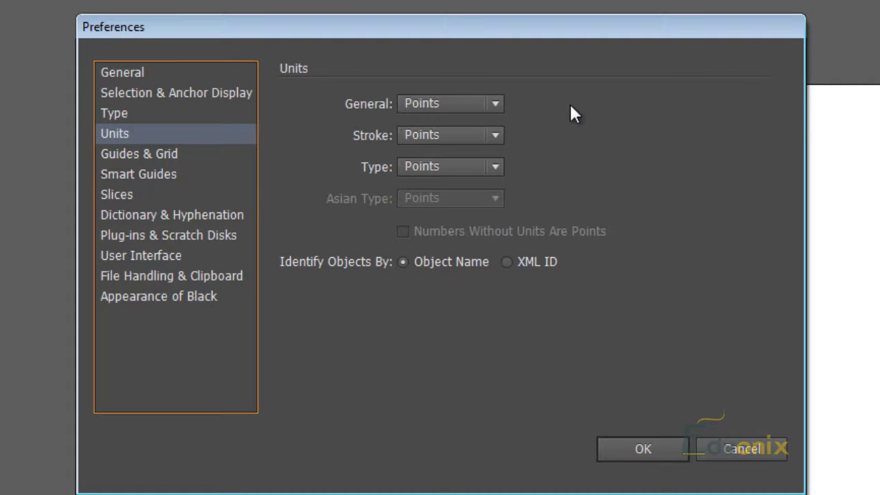
pyautogui.click(438, 104)
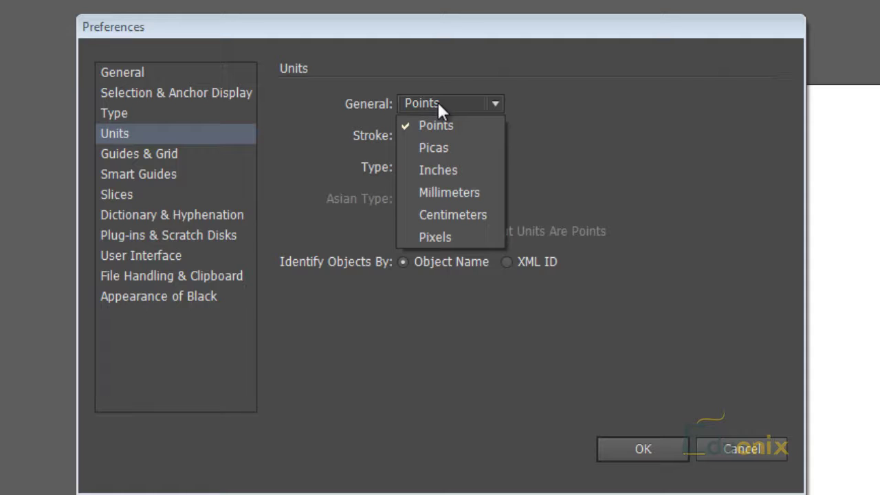
pyautogui.click(605, 138)
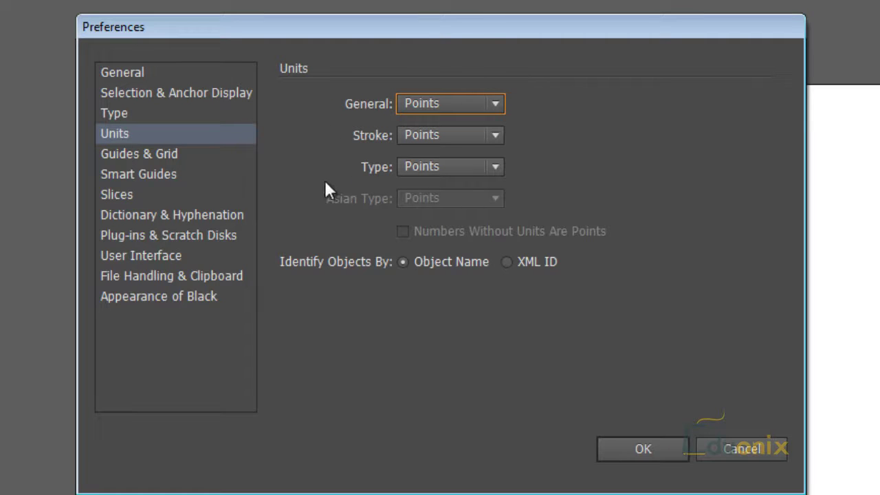
pyautogui.click(478, 105)
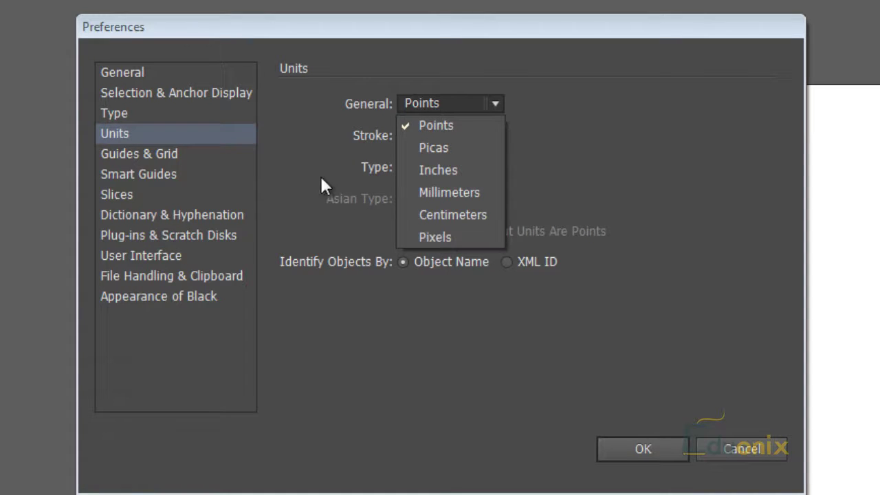
pyautogui.click(313, 141)
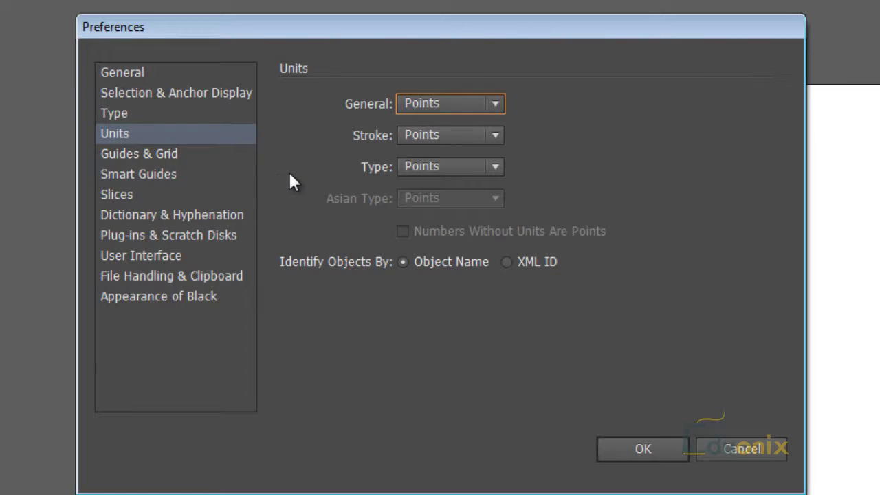
# Review the Guides & Grid preferences and examine the style choices for guides
pyautogui.click(148, 157)
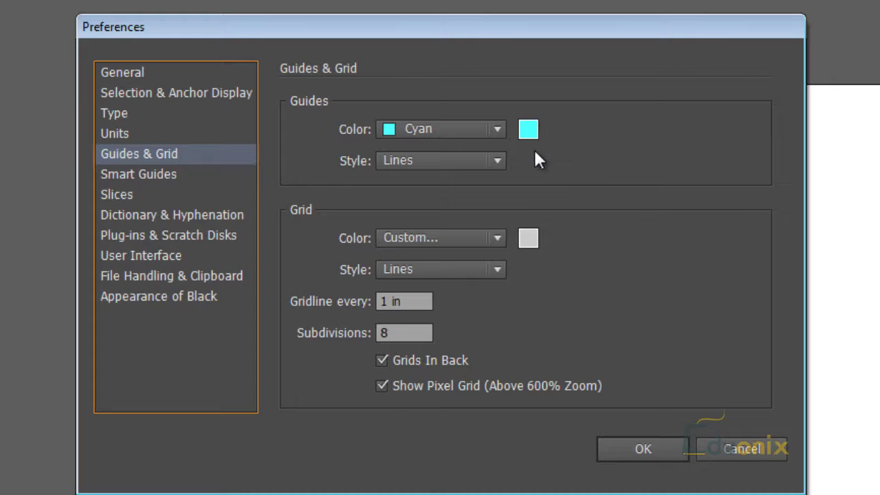
pyautogui.click(485, 158)
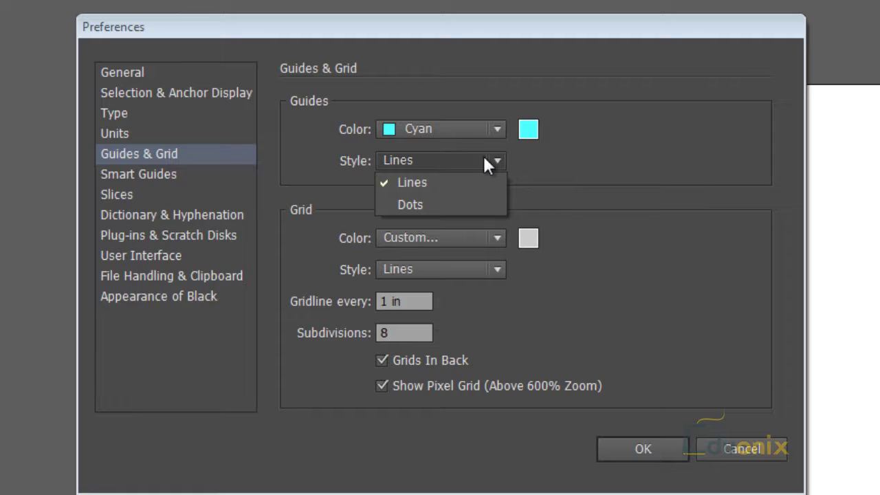
pyautogui.click(650, 190)
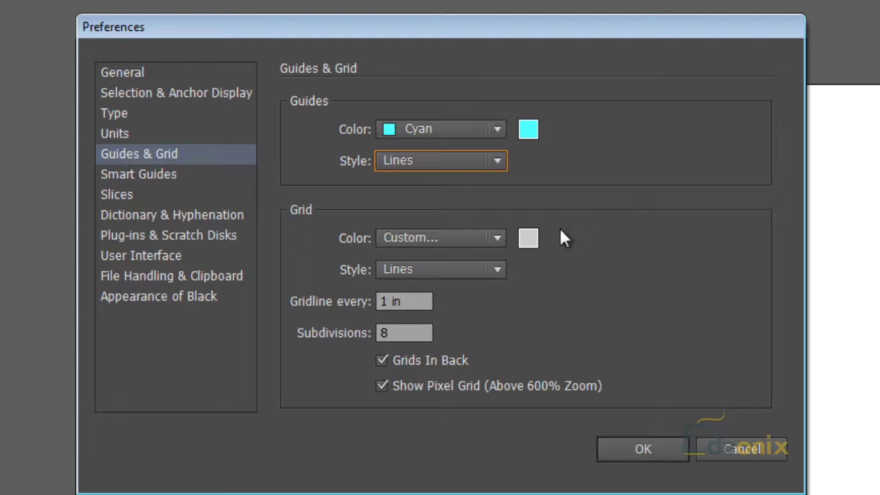
# Review the Smart Guides display options and the Slices preferences
pyautogui.click(138, 175)
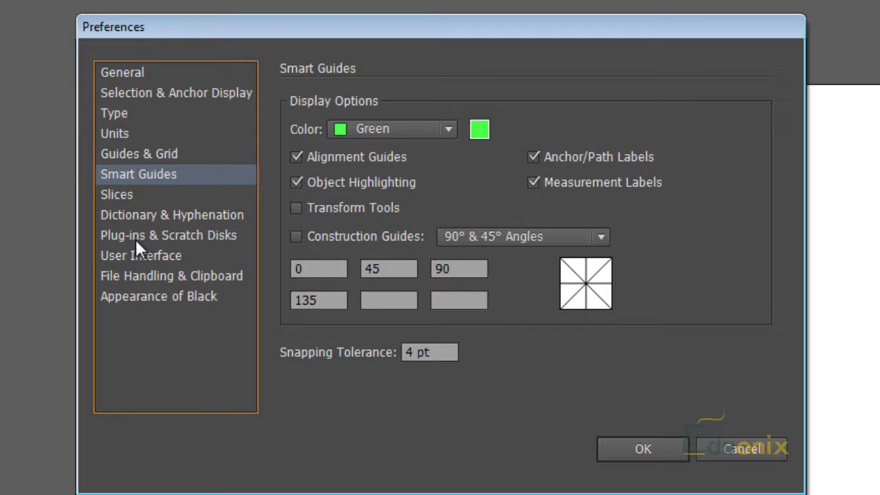
pyautogui.click(114, 197)
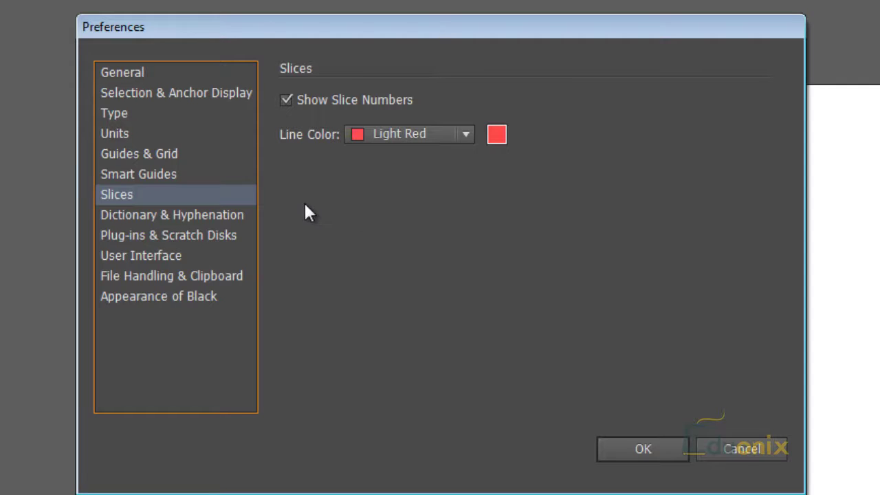
# Review the Dictionary & Hyphenation preferences and examine the available default languages
pyautogui.click(225, 218)
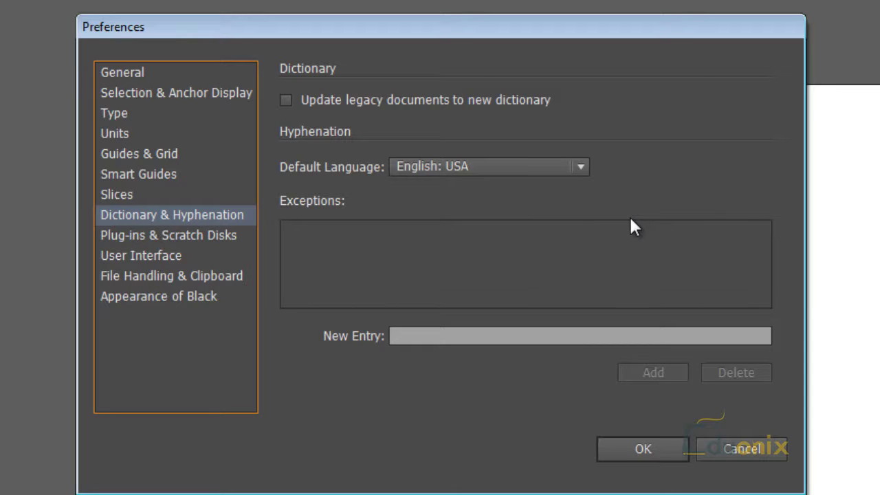
pyautogui.click(564, 171)
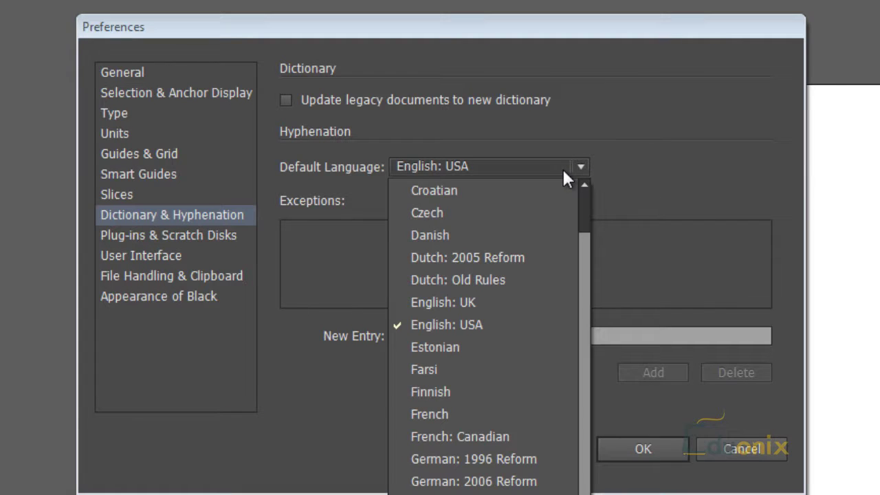
pyautogui.click(564, 171)
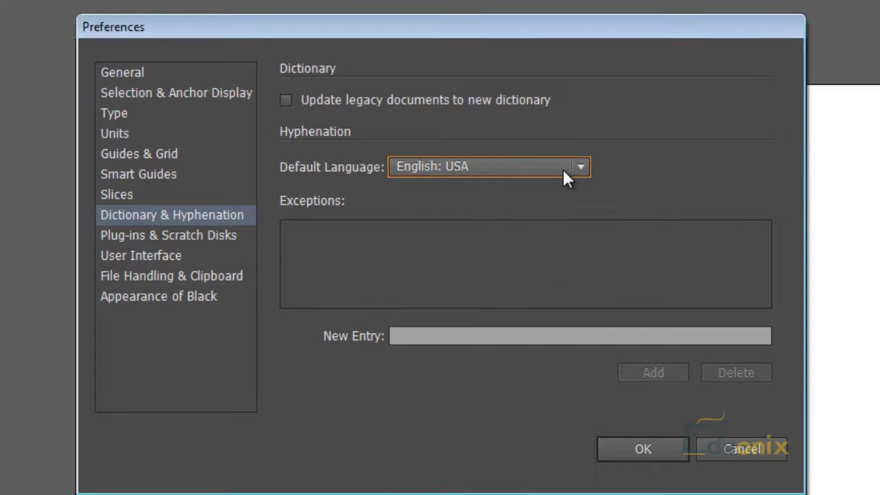
# Review the Plug-ins & Scratch Disks preferences and examine the drives available as the primary scratch disk
pyautogui.click(538, 247)
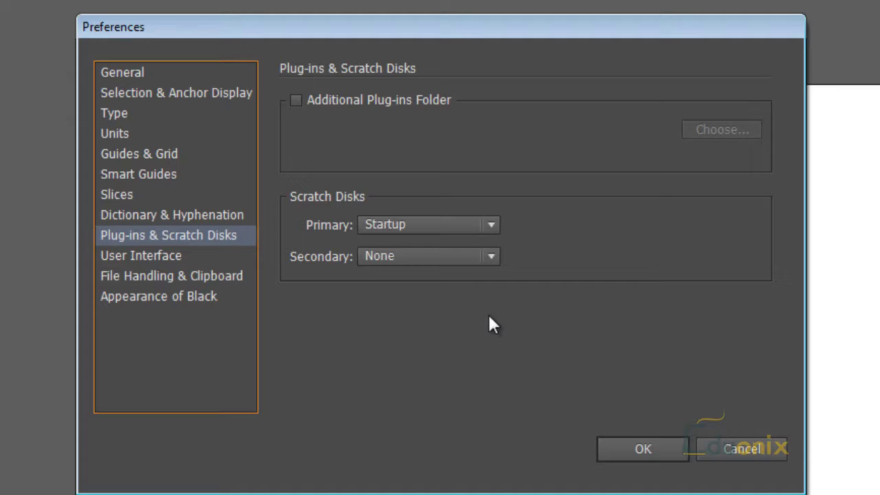
pyautogui.click(463, 228)
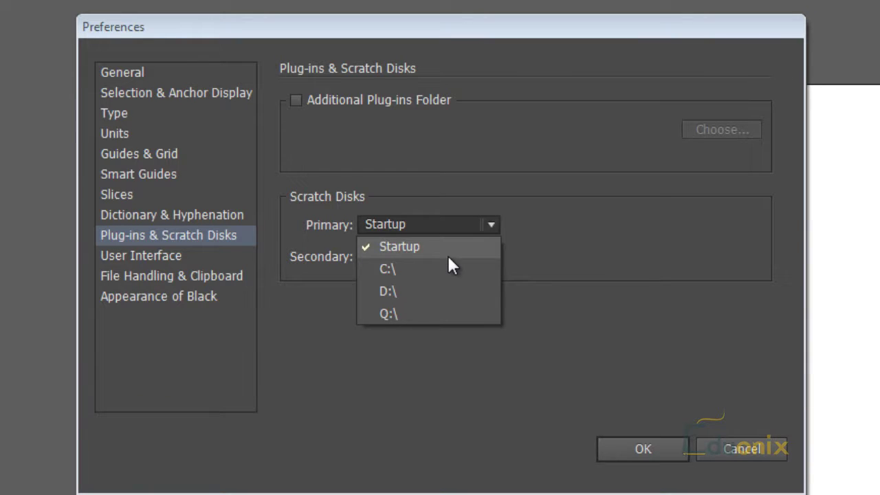
pyautogui.click(665, 263)
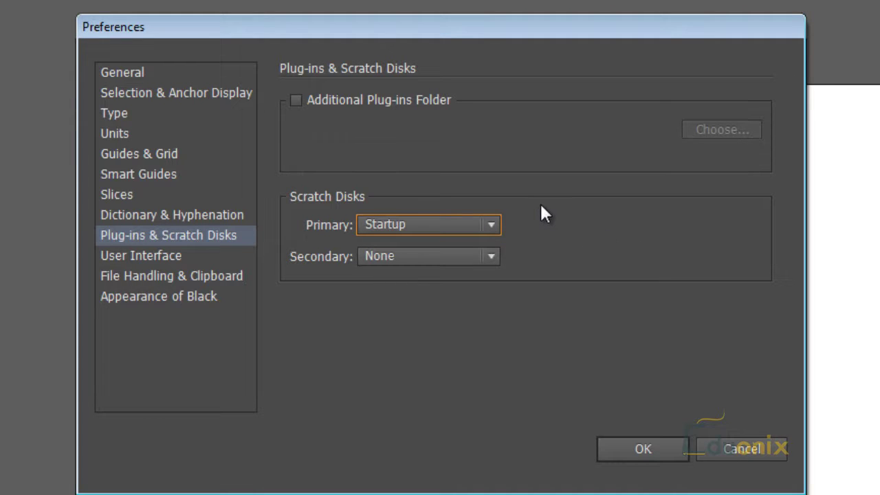
# Try lighter User Interface brightness levels of 69% and 62%, and return the brightness to Medium Dark, 33%
pyautogui.click(139, 254)
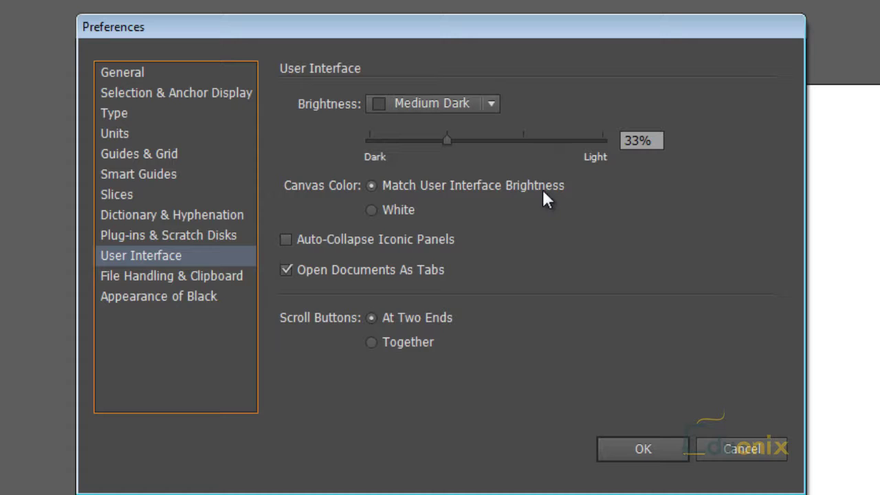
pyautogui.click(451, 140)
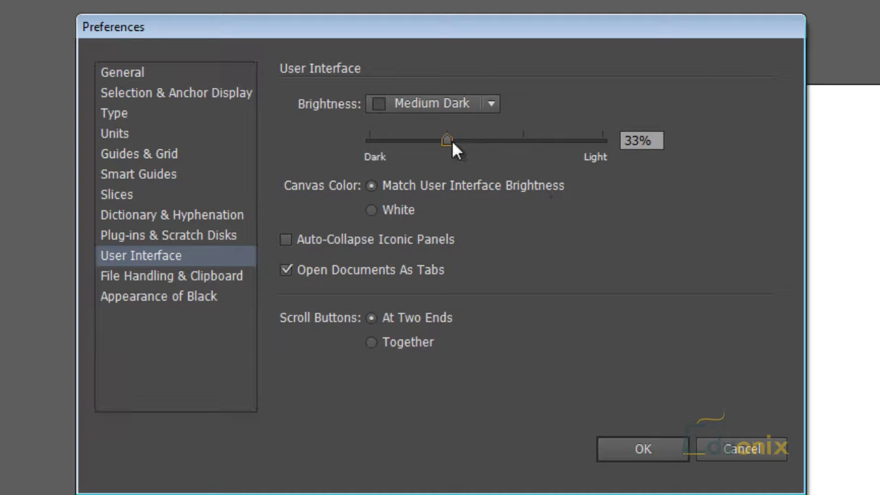
pyautogui.moveTo(536, 141); pyautogui.dragTo(531, 144)
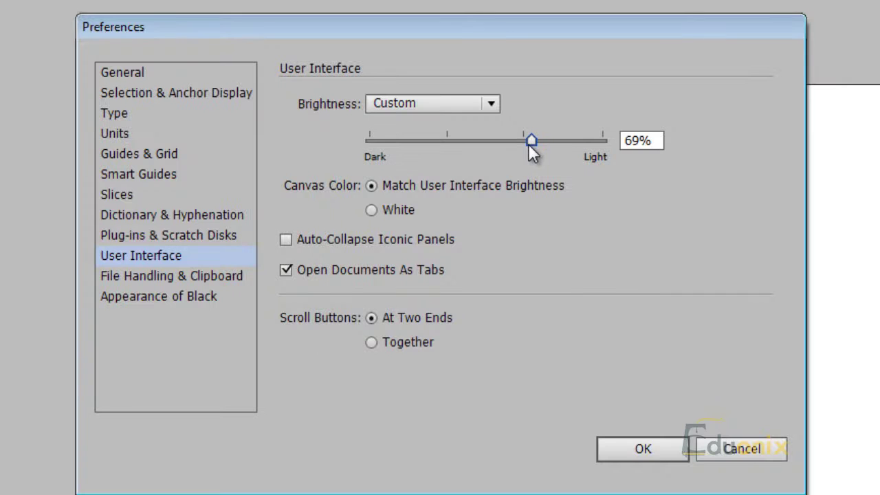
pyautogui.click(520, 143)
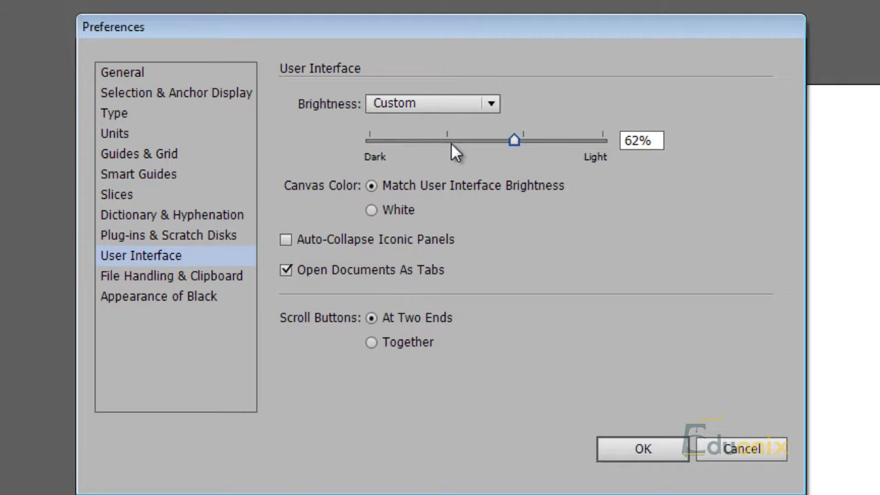
pyautogui.click(451, 142)
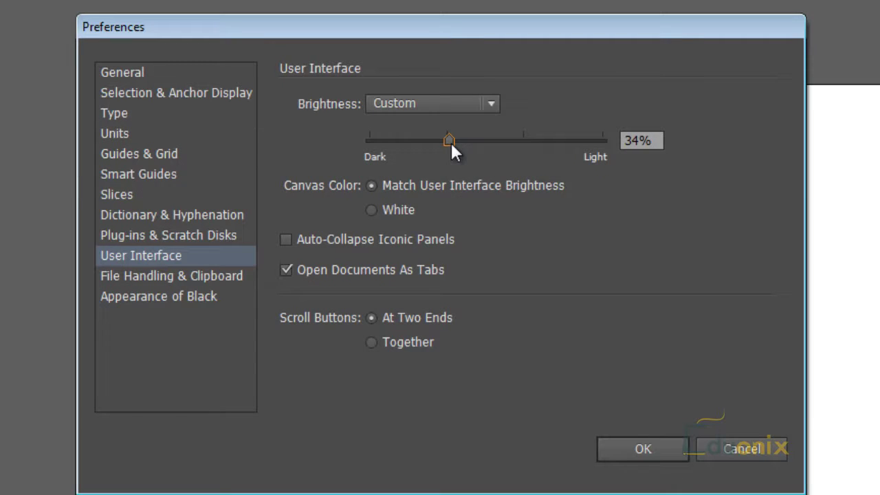
pyautogui.moveTo(451, 142); pyautogui.dragTo(449, 142)
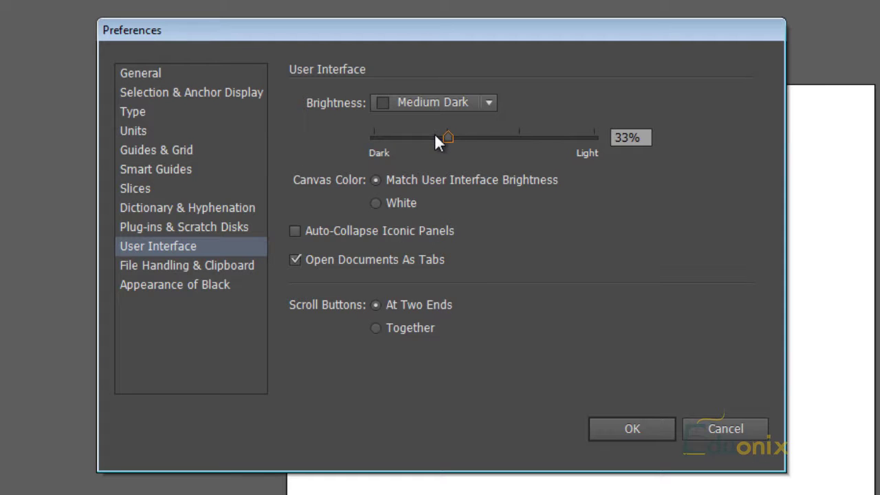
# Review the File Handling & Clipboard preferences and the Appearance of Black options
pyautogui.click(206, 268)
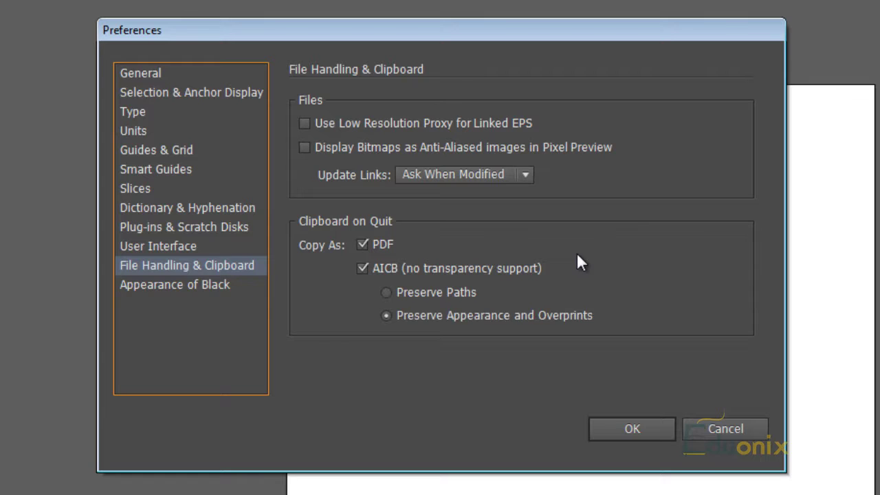
pyautogui.click(203, 286)
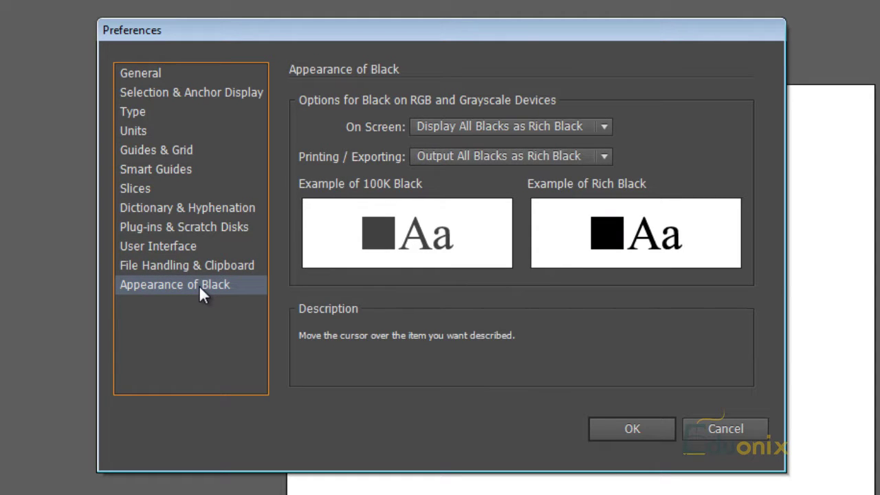
pyautogui.press('Tab')
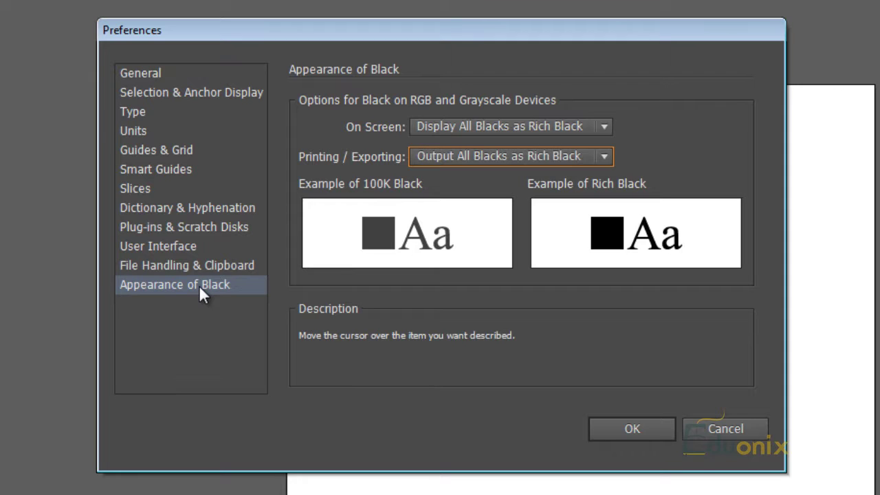